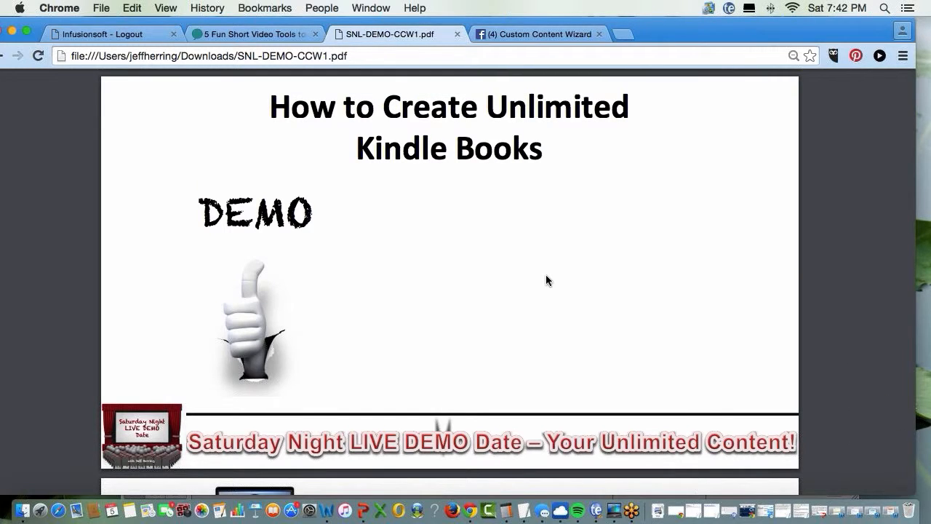
Bring the wizard forward and settle on DOCX output after briefly trying TXT
{"action": "left_click", "coordinate": [615, 512]}
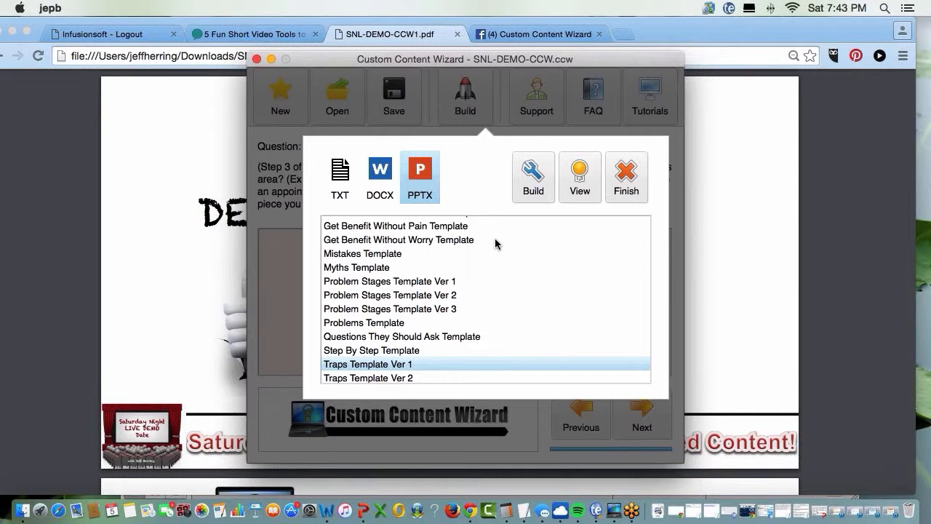
{"action": "left_click", "coordinate": [379, 177]}
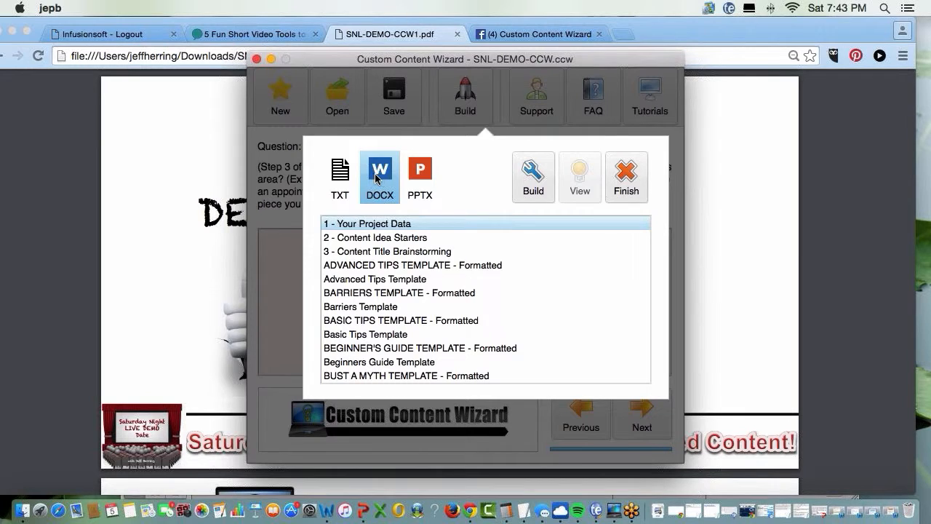
{"action": "left_click", "coordinate": [352, 180]}
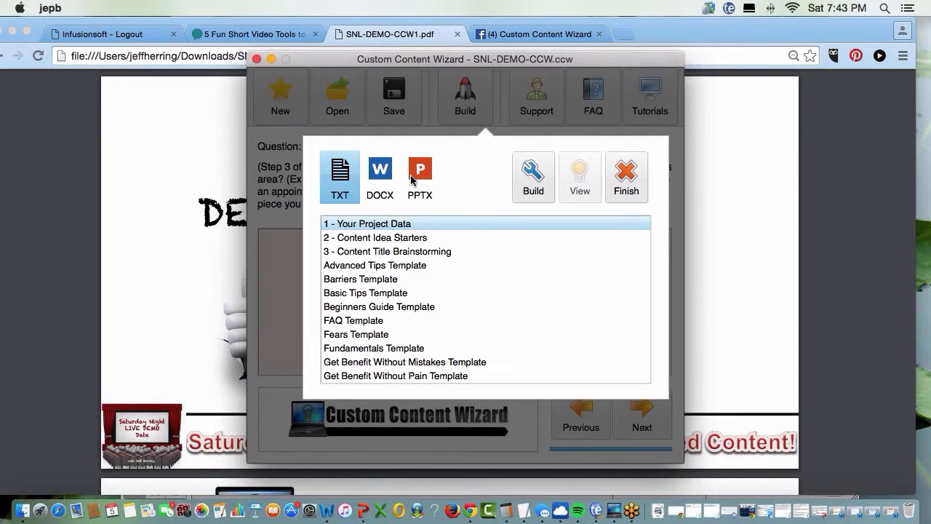
{"action": "left_click", "coordinate": [378, 179]}
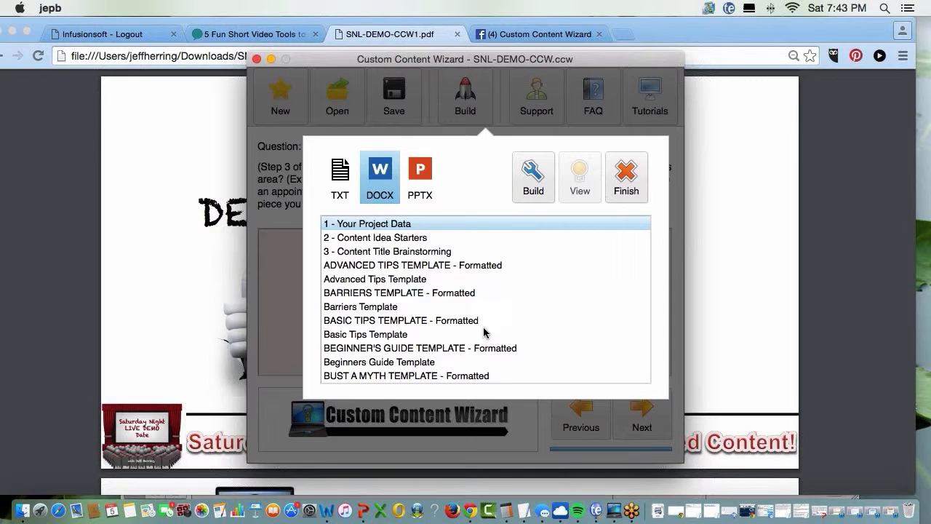
{"action": "scroll", "coordinate": [486, 333], "scroll_direction": "down", "scroll_amount": 5}
{"action": "scroll", "coordinate": [486, 334], "scroll_direction": "down", "scroll_amount": 3}
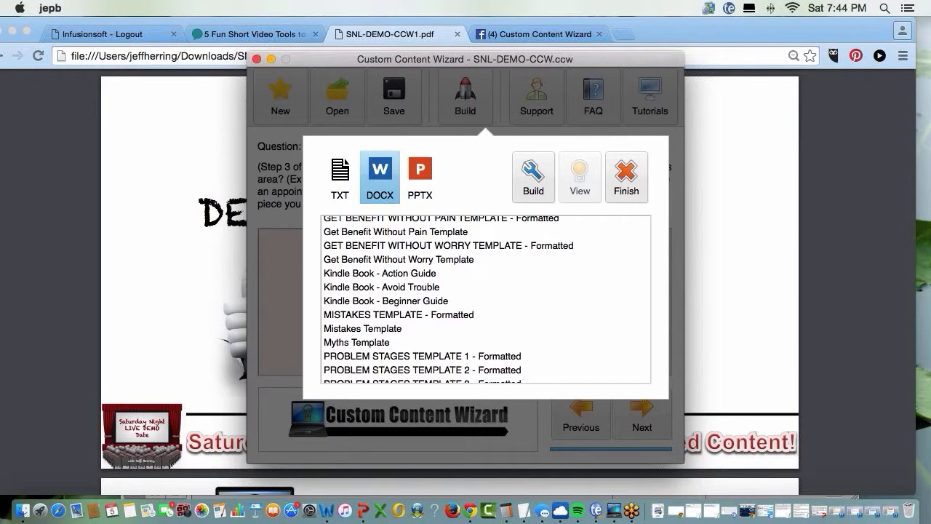
Build the Kindle Book - Beginner Guide template as SNL8 on the Desktop and view it in Word
{"action": "left_click", "coordinate": [413, 301]}
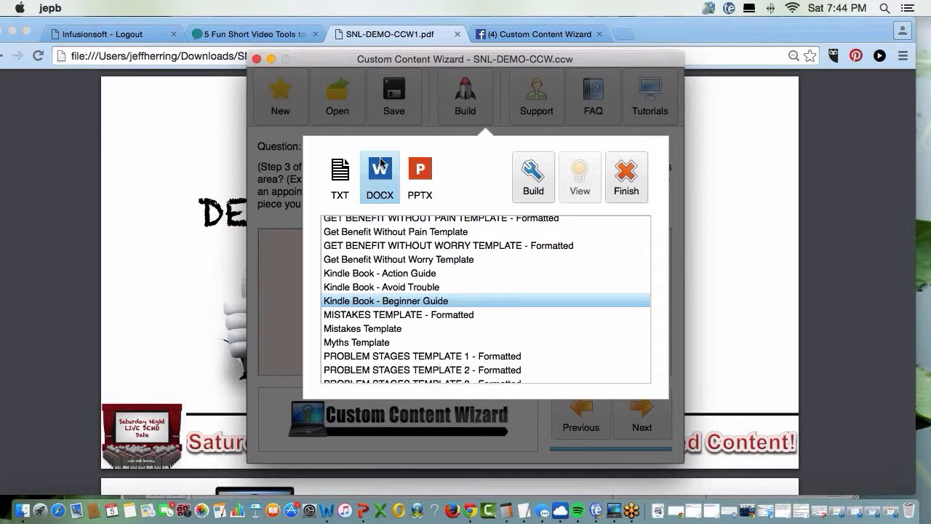
{"action": "left_click", "coordinate": [532, 178]}
{"action": "type", "text": "SNL8"}
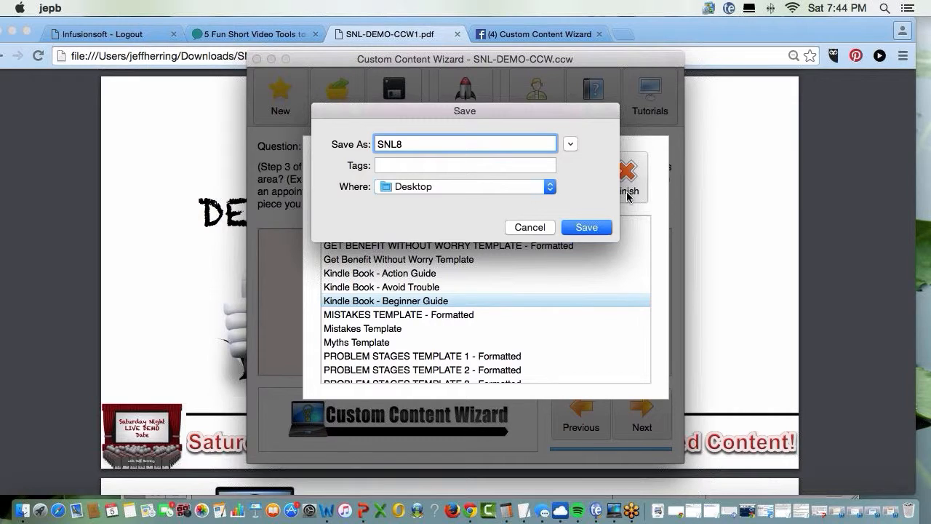
{"action": "left_click", "coordinate": [589, 227]}
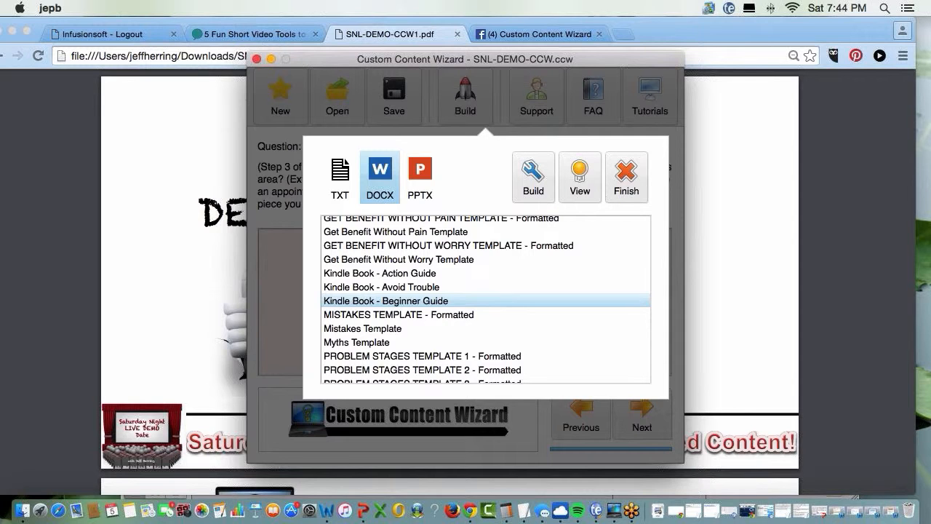
{"action": "left_click", "coordinate": [580, 178]}
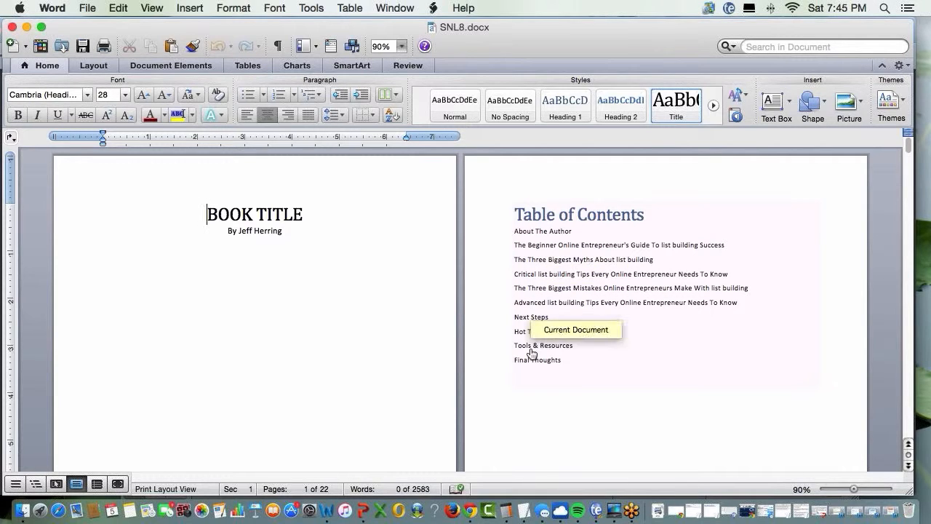
{"action": "scroll", "coordinate": [660, 376], "scroll_direction": "down", "scroll_amount": 5}
{"action": "scroll", "coordinate": [660, 375], "scroll_direction": "down", "scroll_amount": 5}
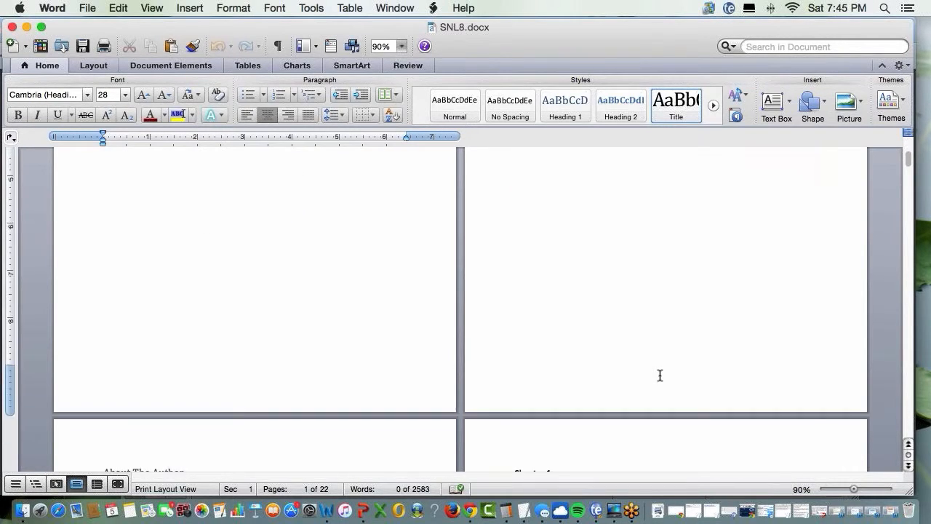
{"action": "scroll", "coordinate": [659, 375], "scroll_direction": "down", "scroll_amount": 5}
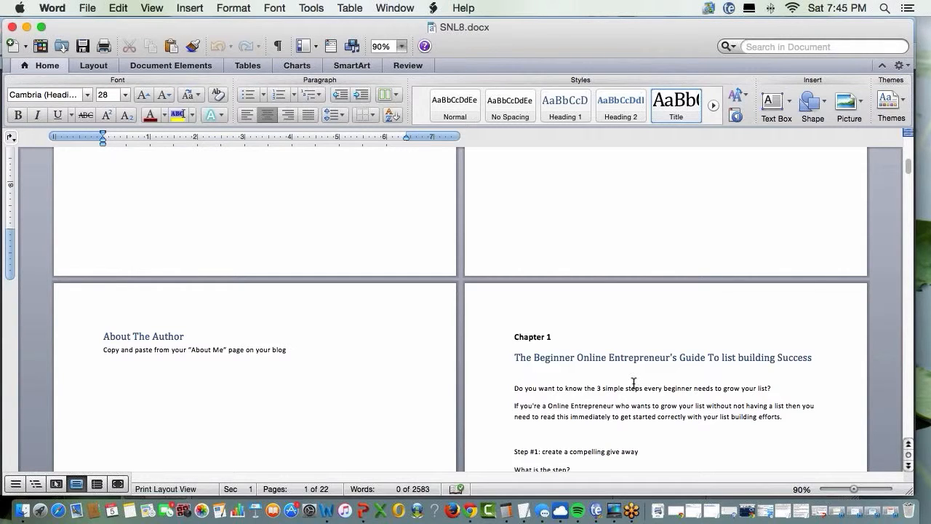
{"action": "scroll", "coordinate": [638, 384], "scroll_direction": "down", "scroll_amount": 4}
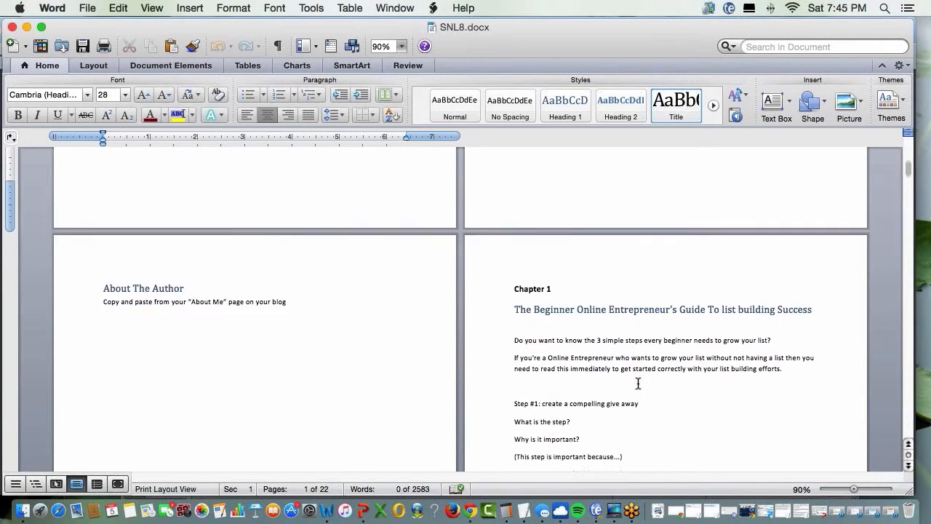
{"action": "scroll", "coordinate": [638, 383], "scroll_direction": "down", "scroll_amount": 3}
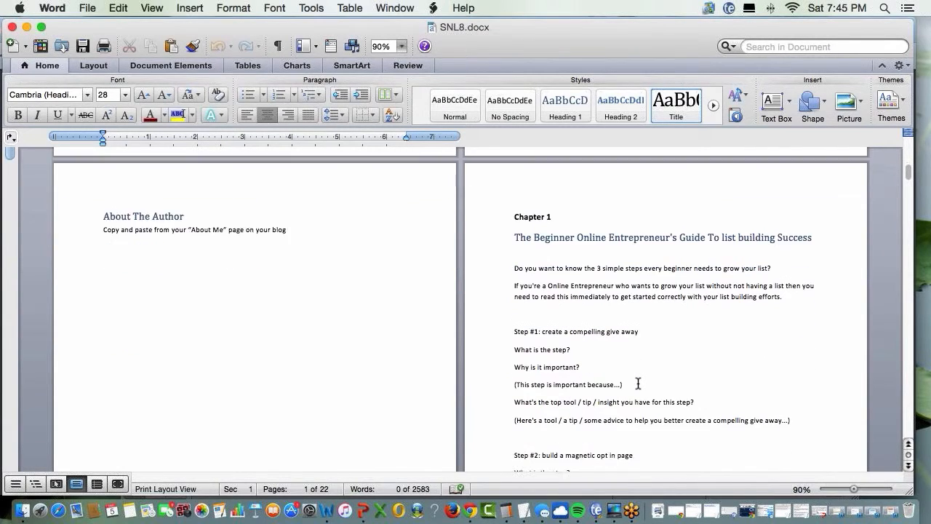
{"action": "scroll", "coordinate": [638, 383], "scroll_direction": "down", "scroll_amount": 2}
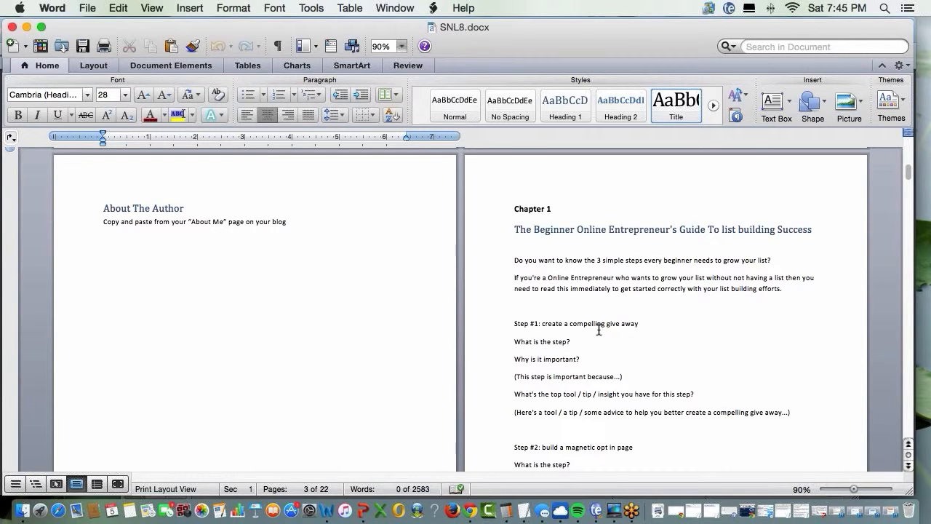
Capitalise 'create' in Chapter 1's Step #1 so it reads 'Create a compelling give away'
{"action": "left_click", "coordinate": [546, 322]}
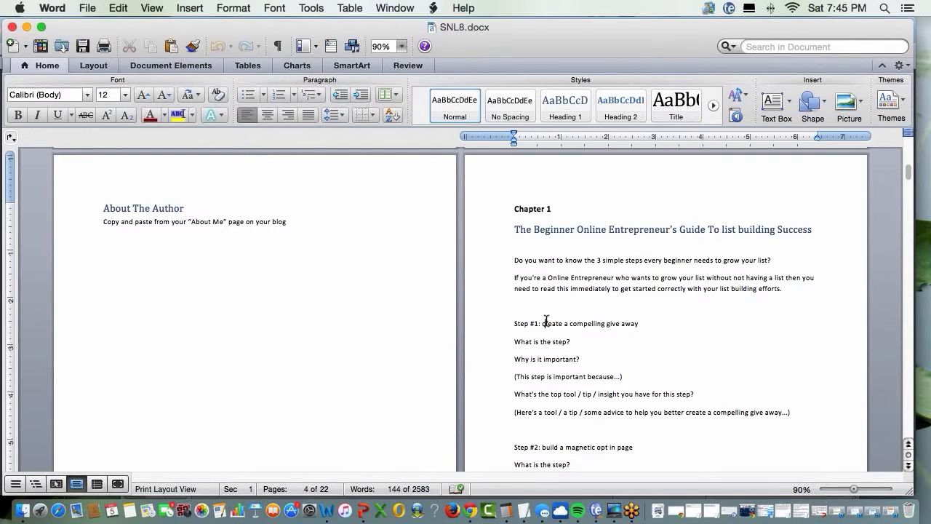
{"action": "key", "text": "Delete"}
{"action": "type", "text": "C"}
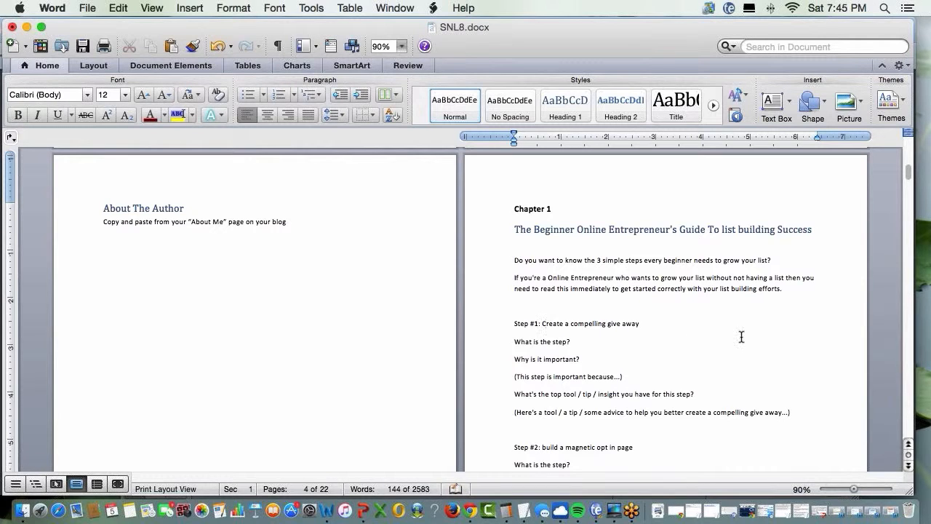
{"action": "scroll", "coordinate": [642, 344], "scroll_direction": "down", "scroll_amount": 2}
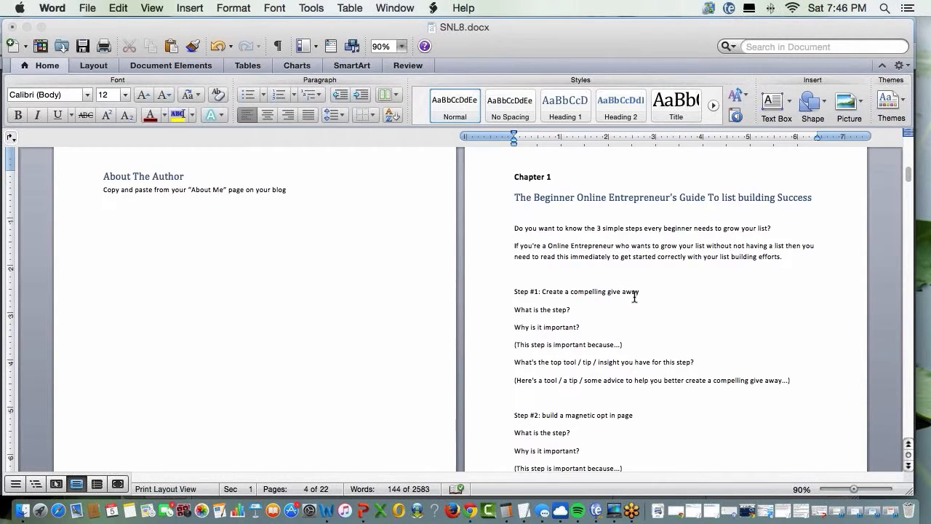
{"action": "scroll", "coordinate": [632, 291], "scroll_direction": "down", "scroll_amount": 5}
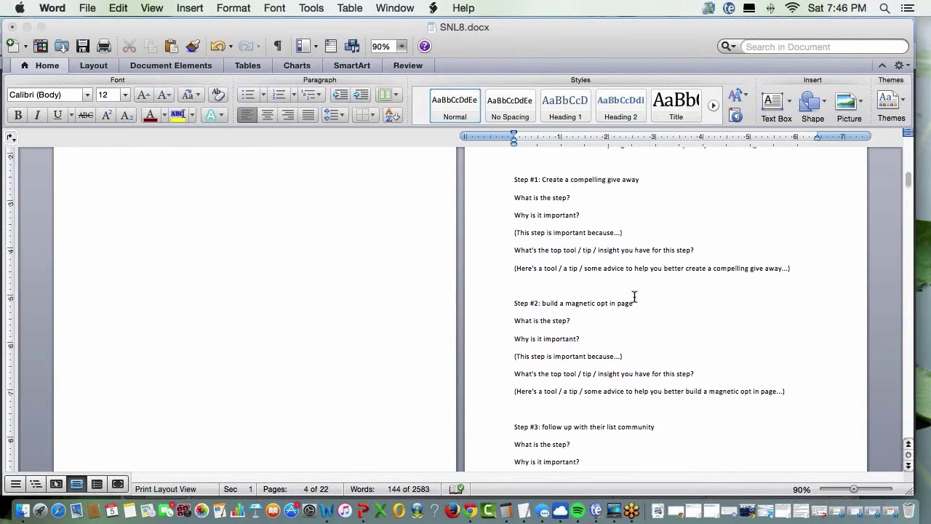
Capitalise 'build' in Step #2 and 'follow' in Step #3 of Chapter 1
{"action": "left_click", "coordinate": [546, 288]}
{"action": "key", "text": "BackSpace"}
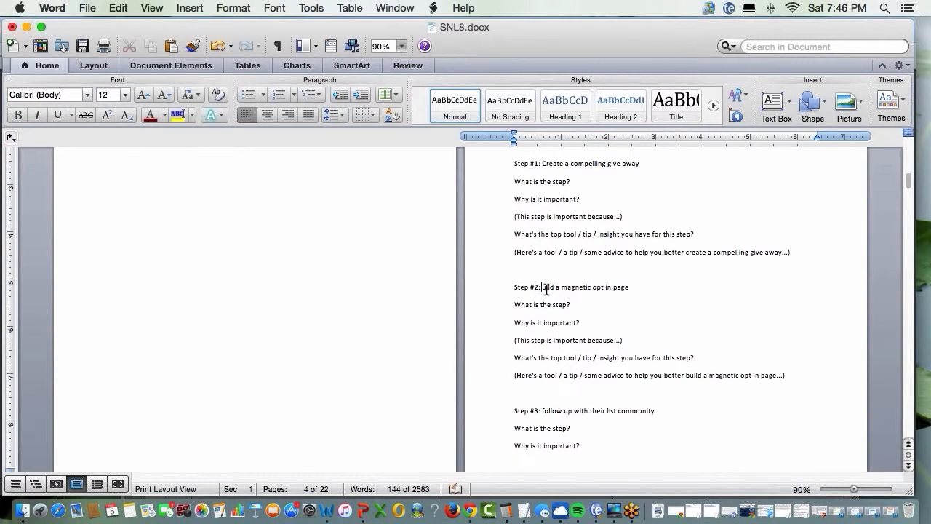
{"action": "type", "text": "B"}
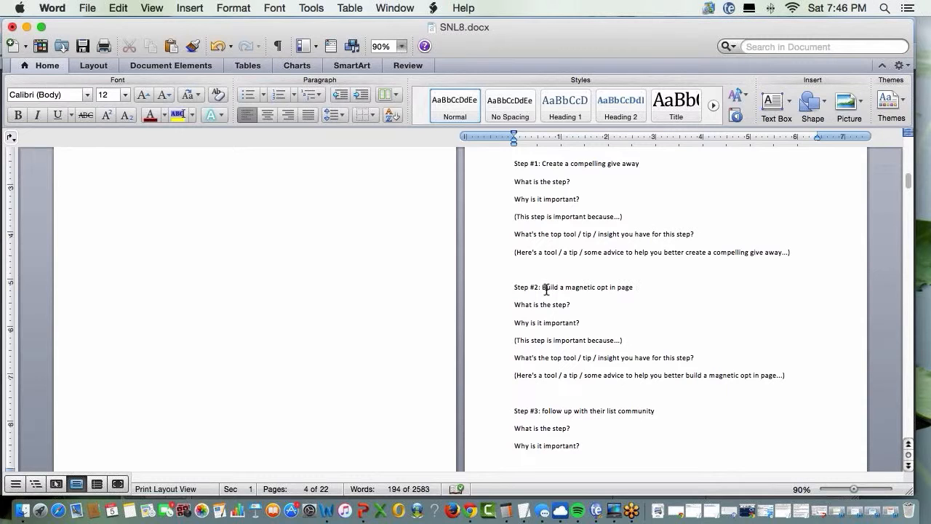
{"action": "scroll", "coordinate": [644, 377], "scroll_direction": "down", "scroll_amount": 3}
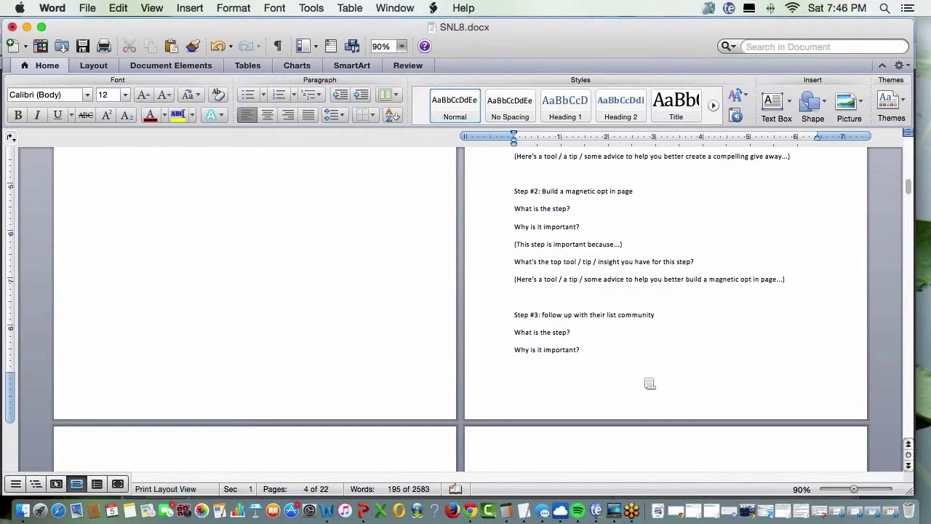
{"action": "left_click", "coordinate": [544, 314]}
{"action": "key", "text": "Delete"}
{"action": "type", "text": "F"}
{"action": "scroll", "coordinate": [661, 340], "scroll_direction": "down", "scroll_amount": 2}
{"action": "scroll", "coordinate": [661, 340], "scroll_direction": "down", "scroll_amount": 4}
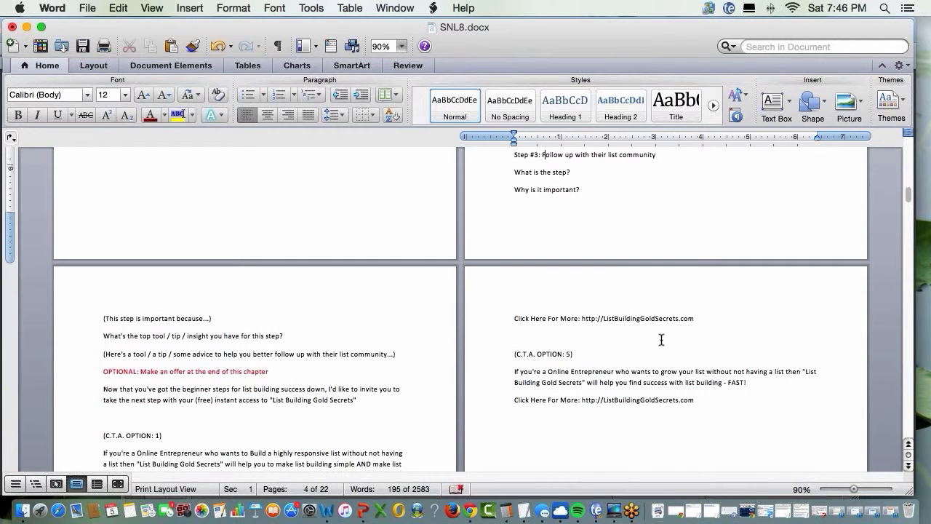
{"action": "scroll", "coordinate": [661, 340], "scroll_direction": "down", "scroll_amount": 4}
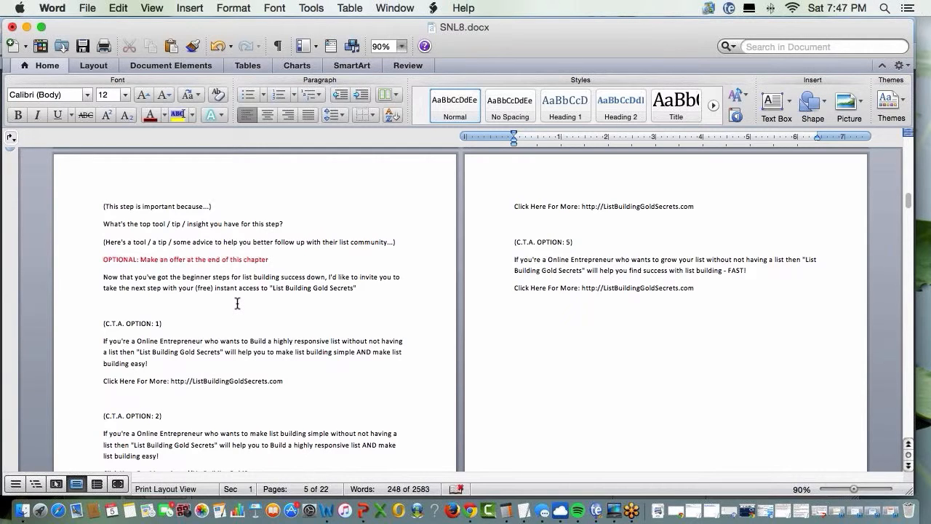
{"action": "scroll", "coordinate": [254, 355], "scroll_direction": "down", "scroll_amount": 5}
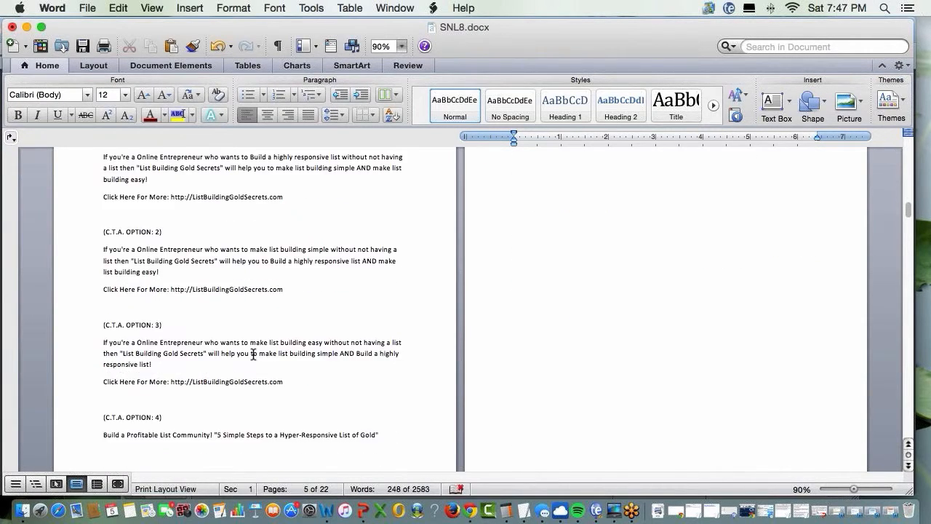
{"action": "scroll", "coordinate": [254, 354], "scroll_direction": "down", "scroll_amount": 6}
{"action": "scroll", "coordinate": [253, 354], "scroll_direction": "down", "scroll_amount": 3}
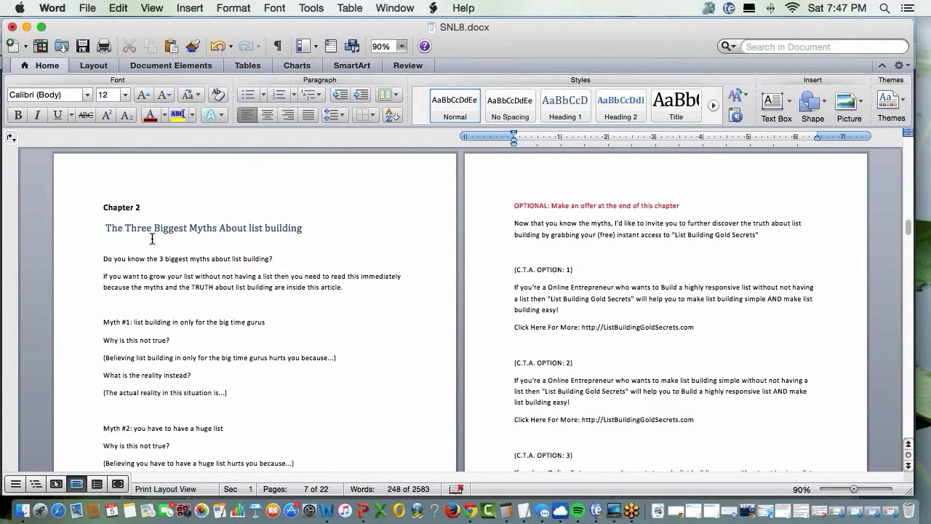
Capitalise 'list' in Myth #1 and 'how' in Advanced Tip #2 while reviewing Chapters 3–5
{"action": "left_click", "coordinate": [134, 322]}
{"action": "key", "text": "Delete"}
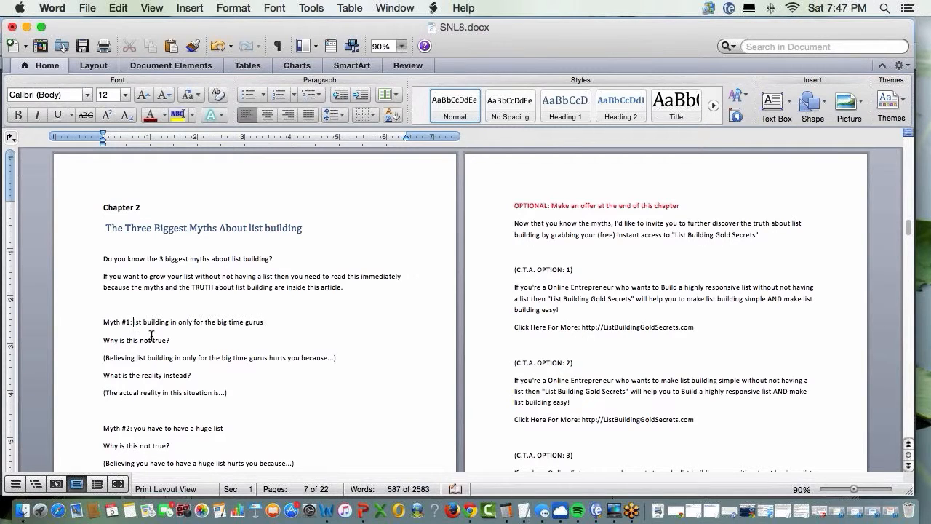
{"action": "type", "text": "L"}
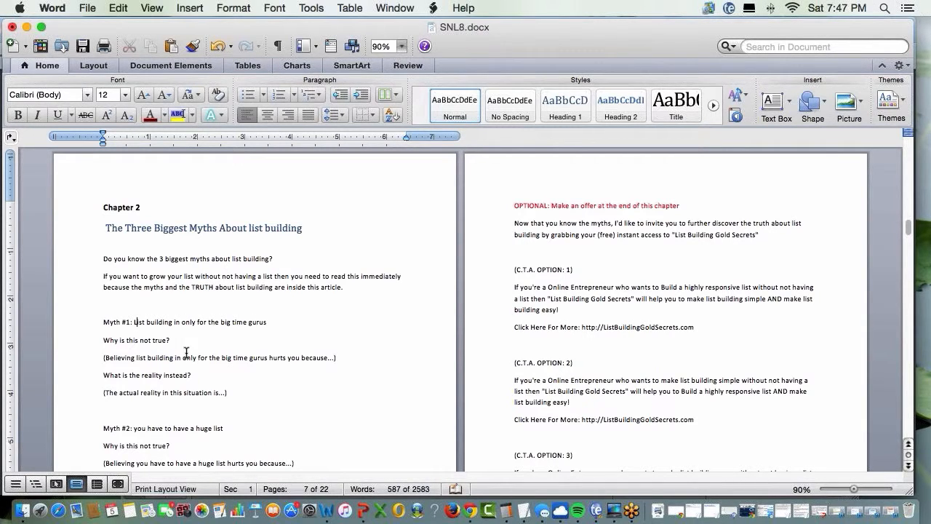
{"action": "scroll", "coordinate": [216, 358], "scroll_direction": "down", "scroll_amount": 3}
{"action": "scroll", "coordinate": [181, 353], "scroll_direction": "down", "scroll_amount": 5}
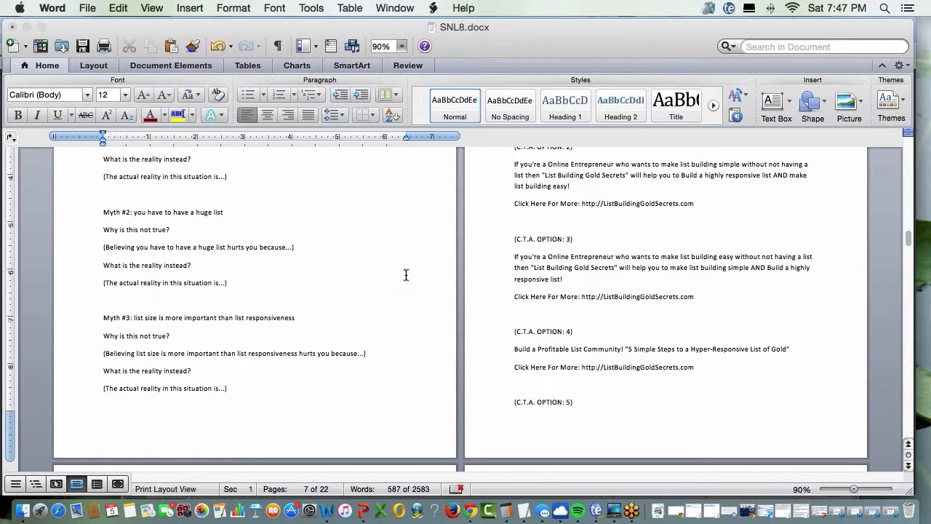
{"action": "scroll", "coordinate": [625, 326], "scroll_direction": "down", "scroll_amount": 8}
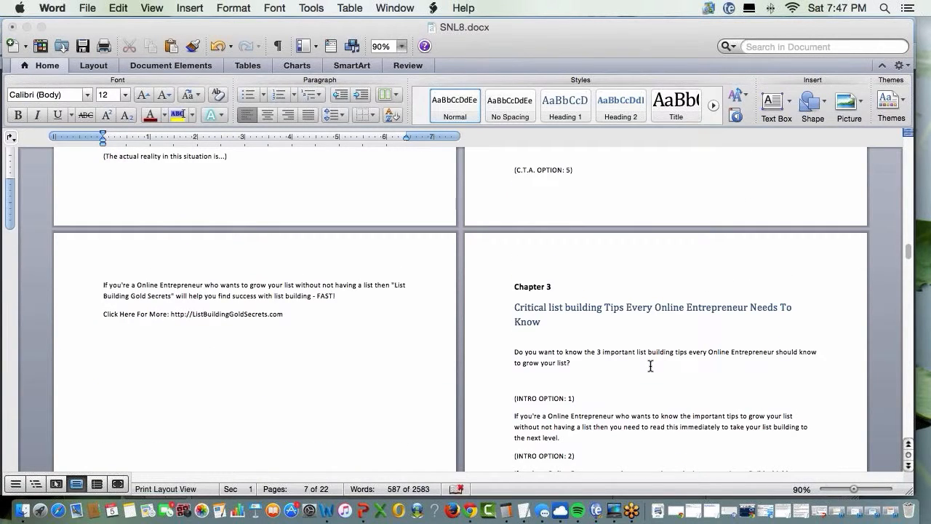
{"action": "scroll", "coordinate": [650, 365], "scroll_direction": "down", "scroll_amount": 5}
{"action": "scroll", "coordinate": [647, 363], "scroll_direction": "down", "scroll_amount": 5}
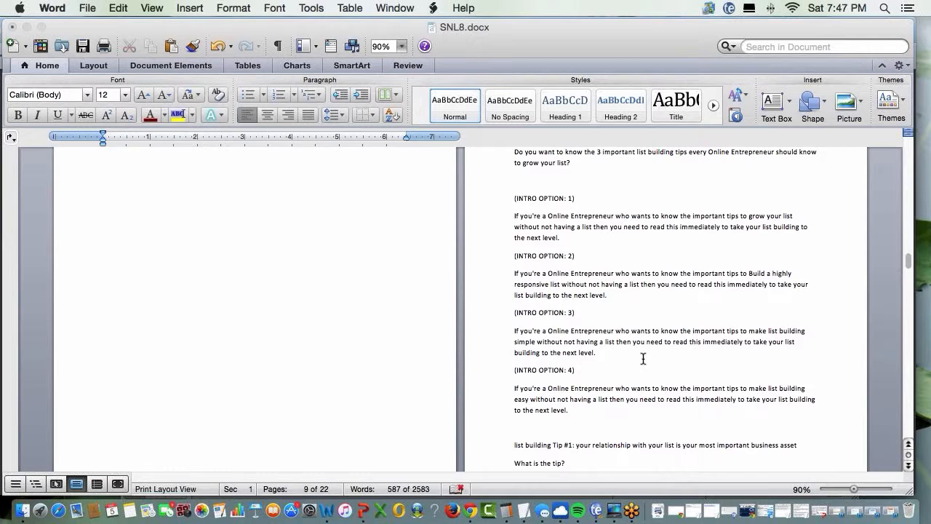
{"action": "scroll", "coordinate": [666, 388], "scroll_direction": "down", "scroll_amount": 5}
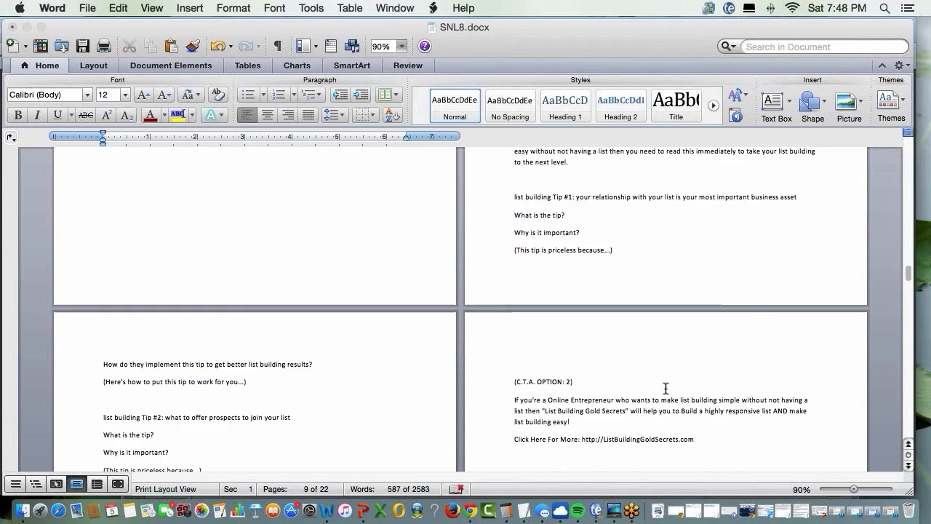
{"action": "scroll", "coordinate": [665, 388], "scroll_direction": "down", "scroll_amount": 5}
{"action": "scroll", "coordinate": [665, 388], "scroll_direction": "down", "scroll_amount": 5}
{"action": "scroll", "coordinate": [666, 388], "scroll_direction": "down", "scroll_amount": 4}
{"action": "scroll", "coordinate": [666, 388], "scroll_direction": "down", "scroll_amount": 5}
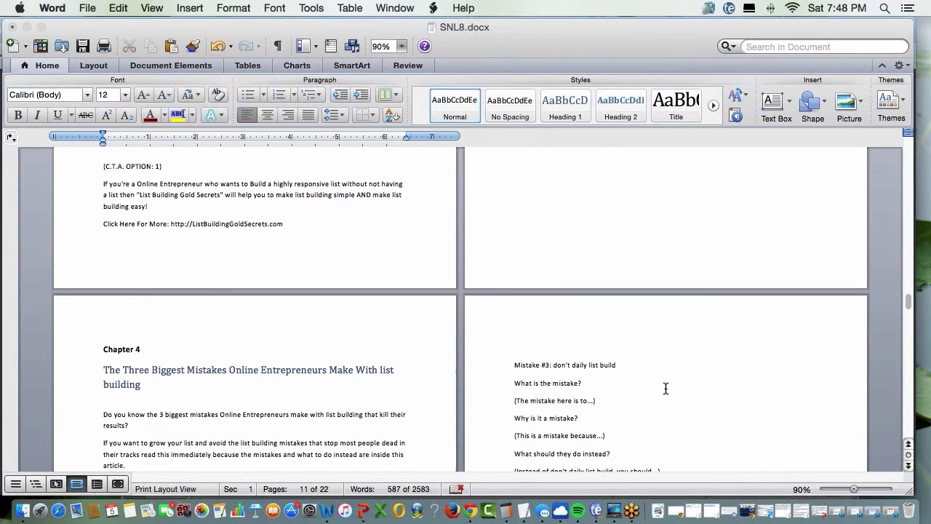
{"action": "scroll", "coordinate": [666, 389], "scroll_direction": "down", "scroll_amount": 4}
{"action": "scroll", "coordinate": [666, 388], "scroll_direction": "down", "scroll_amount": 4}
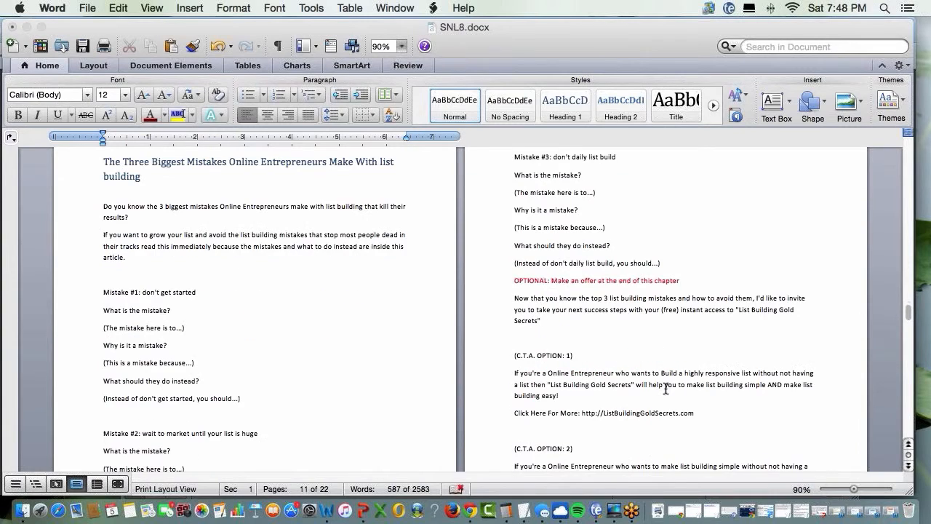
{"action": "scroll", "coordinate": [294, 401], "scroll_direction": "down", "scroll_amount": 3}
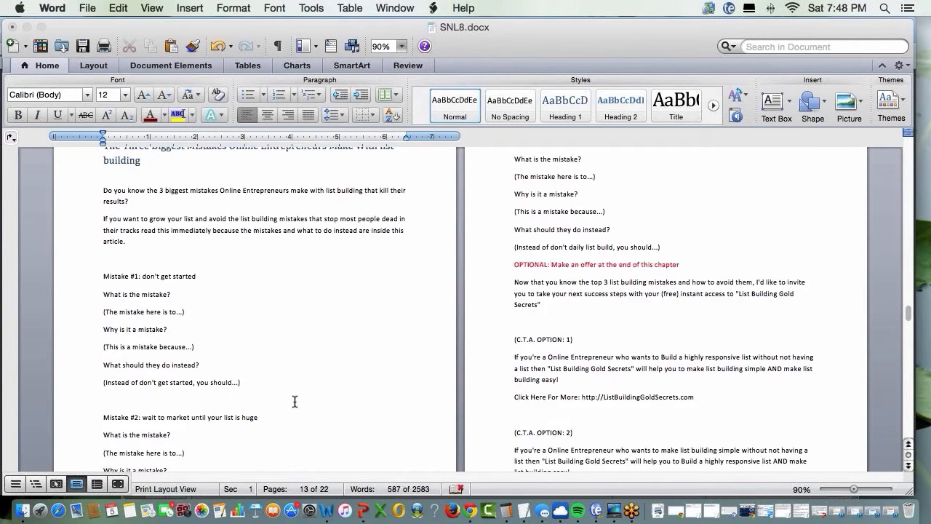
{"action": "scroll", "coordinate": [294, 401], "scroll_direction": "down", "scroll_amount": 5}
{"action": "scroll", "coordinate": [295, 401], "scroll_direction": "down", "scroll_amount": 3}
{"action": "scroll", "coordinate": [295, 402], "scroll_direction": "down", "scroll_amount": 3}
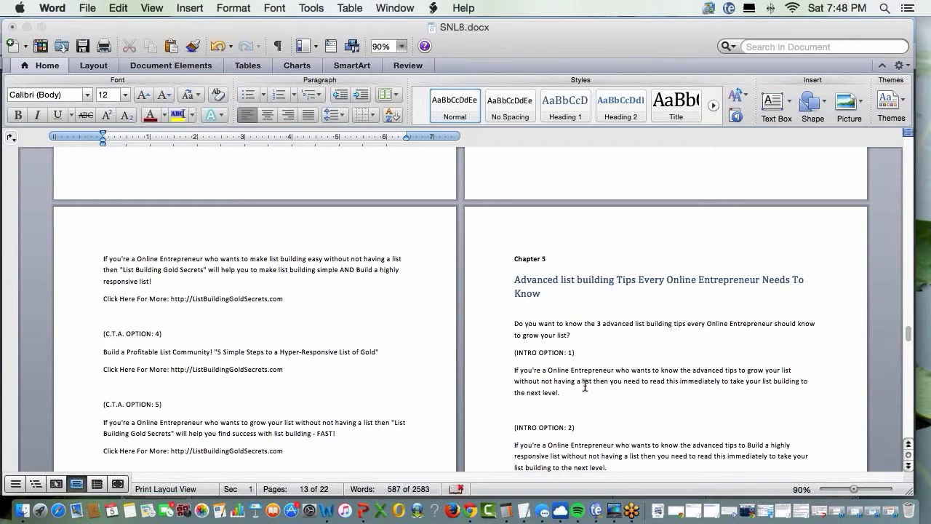
{"action": "scroll", "coordinate": [661, 393], "scroll_direction": "down", "scroll_amount": 1}
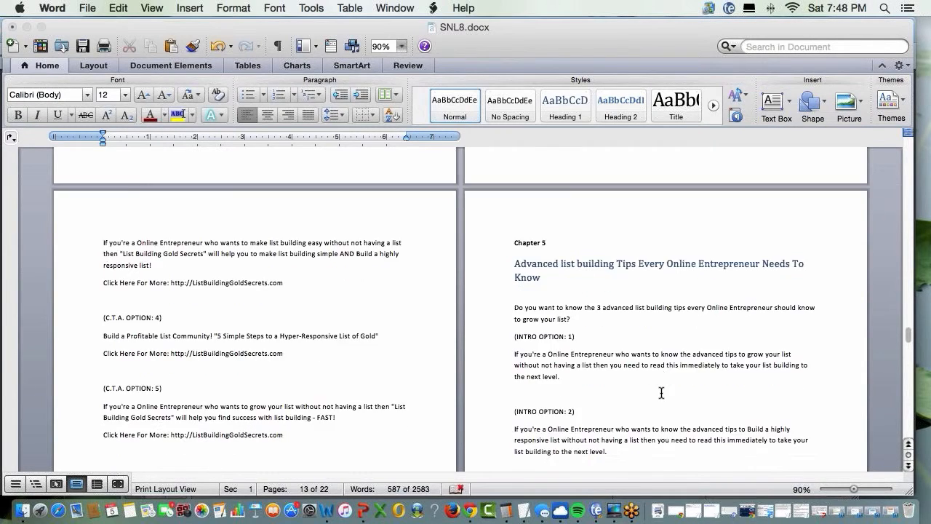
{"action": "scroll", "coordinate": [661, 392], "scroll_direction": "down", "scroll_amount": 5}
{"action": "scroll", "coordinate": [661, 392], "scroll_direction": "down", "scroll_amount": 5}
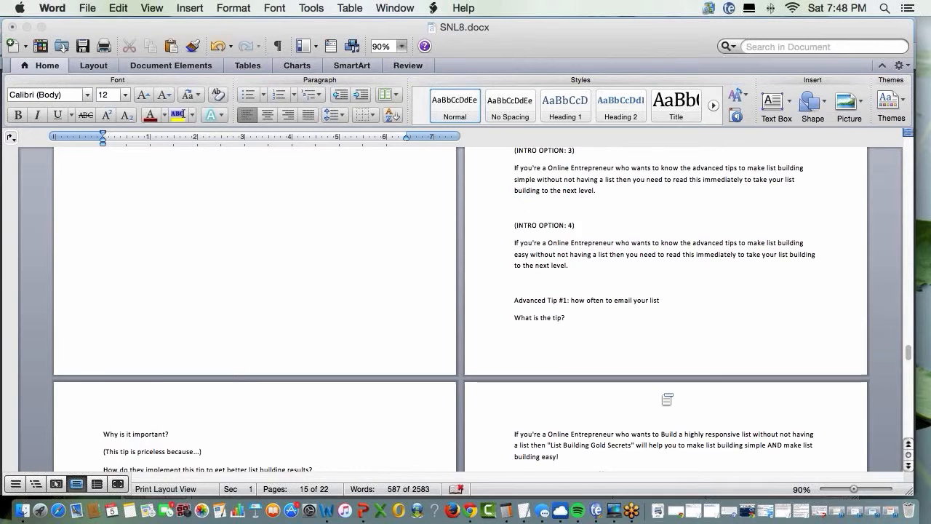
{"action": "scroll", "coordinate": [667, 399], "scroll_direction": "down", "scroll_amount": 3}
{"action": "scroll", "coordinate": [667, 399], "scroll_direction": "down", "scroll_amount": 3}
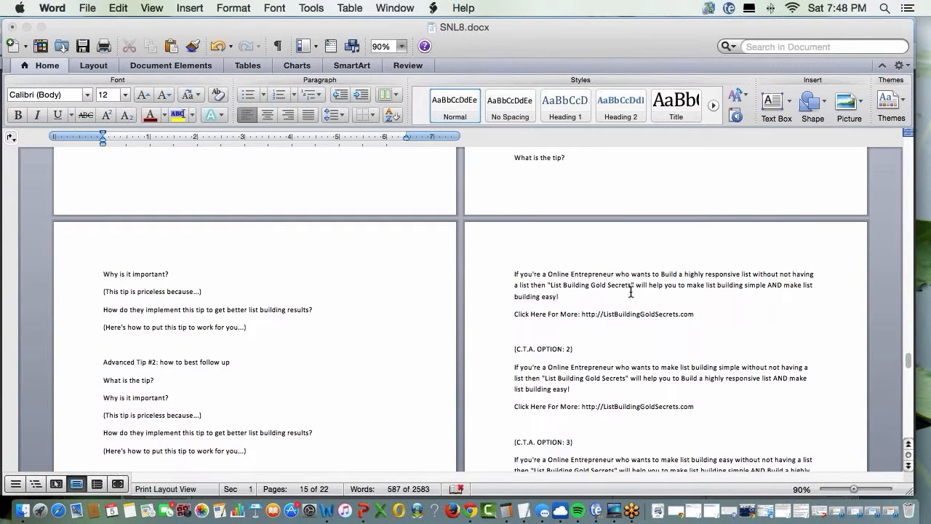
{"action": "scroll", "coordinate": [630, 292], "scroll_direction": "up", "scroll_amount": 2}
{"action": "scroll", "coordinate": [630, 293], "scroll_direction": "down", "scroll_amount": 2}
{"action": "scroll", "coordinate": [631, 298], "scroll_direction": "down", "scroll_amount": 2}
{"action": "scroll", "coordinate": [632, 301], "scroll_direction": "down", "scroll_amount": 2}
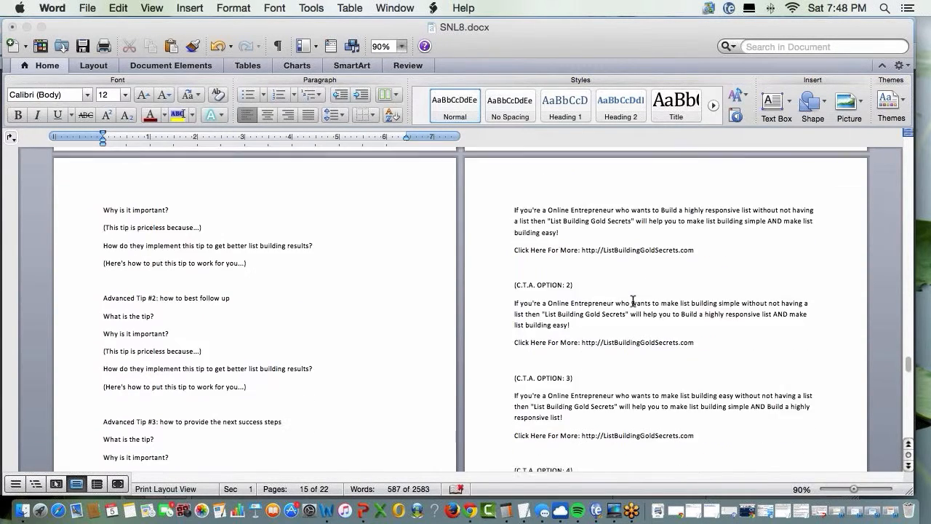
{"action": "scroll", "coordinate": [633, 301], "scroll_direction": "down", "scroll_amount": 2}
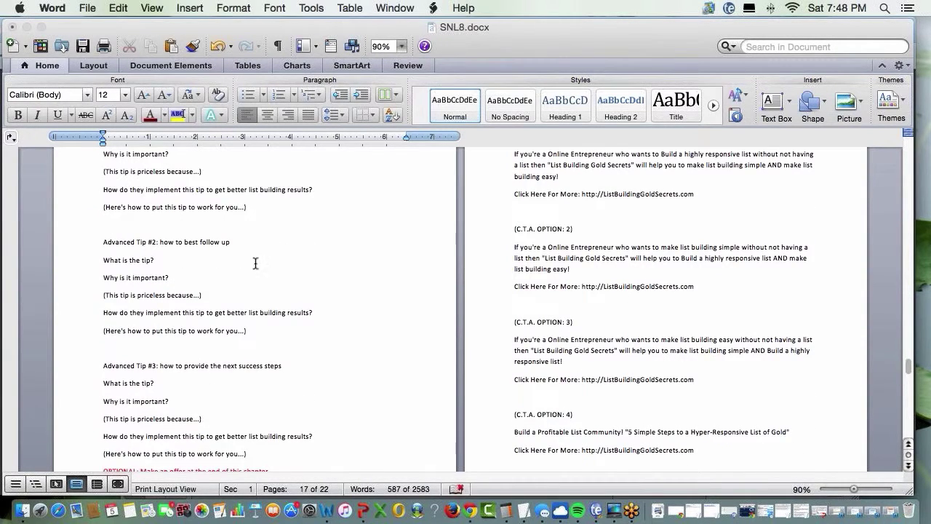
{"action": "left_click", "coordinate": [164, 243]}
{"action": "key", "text": "BackSpace"}
{"action": "type", "text": "H"}
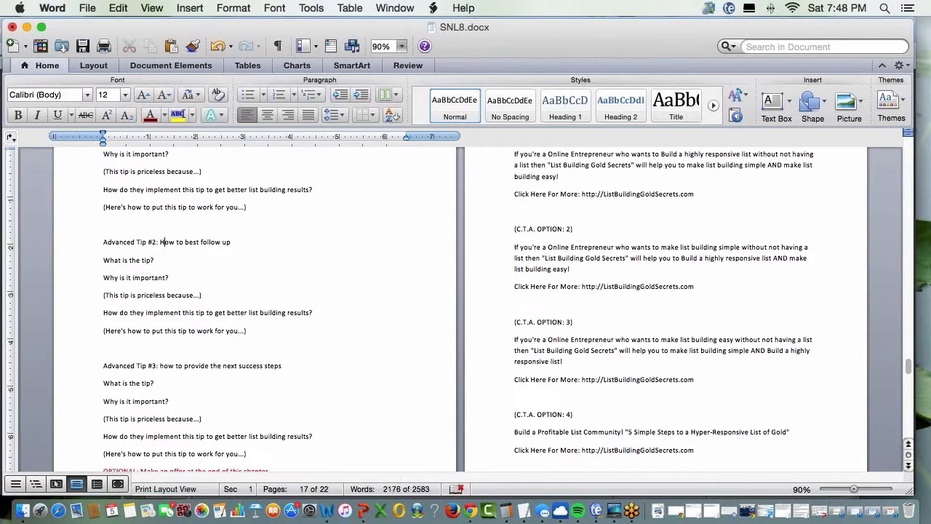
{"action": "scroll", "coordinate": [253, 390], "scroll_direction": "down", "scroll_amount": 10}
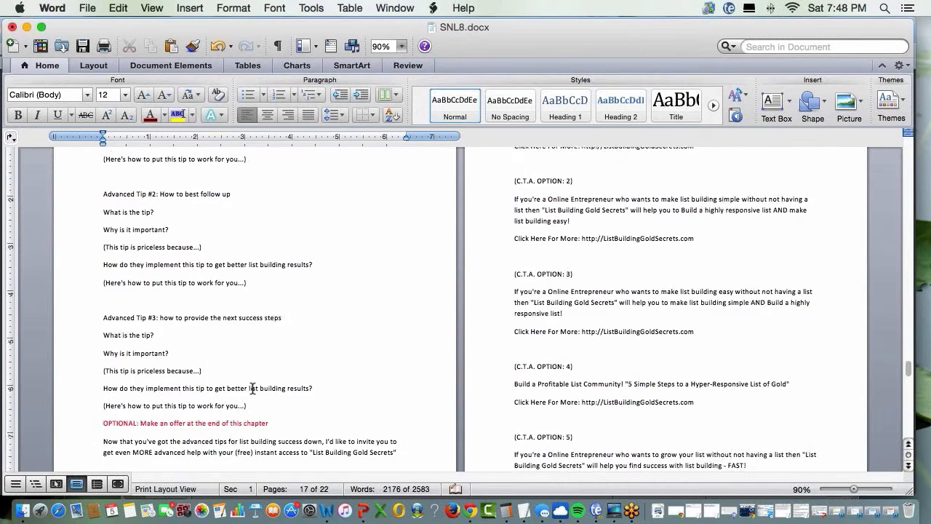
{"action": "scroll", "coordinate": [253, 390], "scroll_direction": "down", "scroll_amount": 10}
{"action": "scroll", "coordinate": [252, 390], "scroll_direction": "down", "scroll_amount": 3}
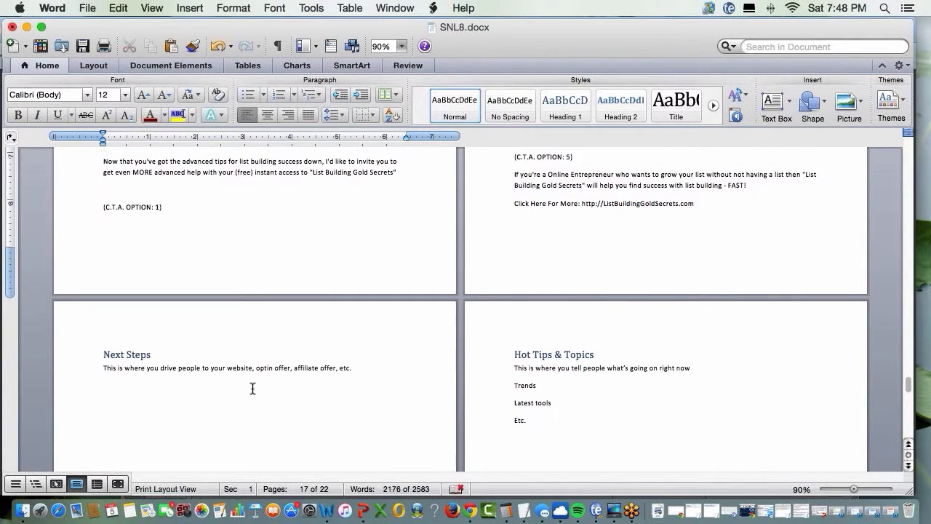
{"action": "scroll", "coordinate": [252, 390], "scroll_direction": "down", "scroll_amount": 3}
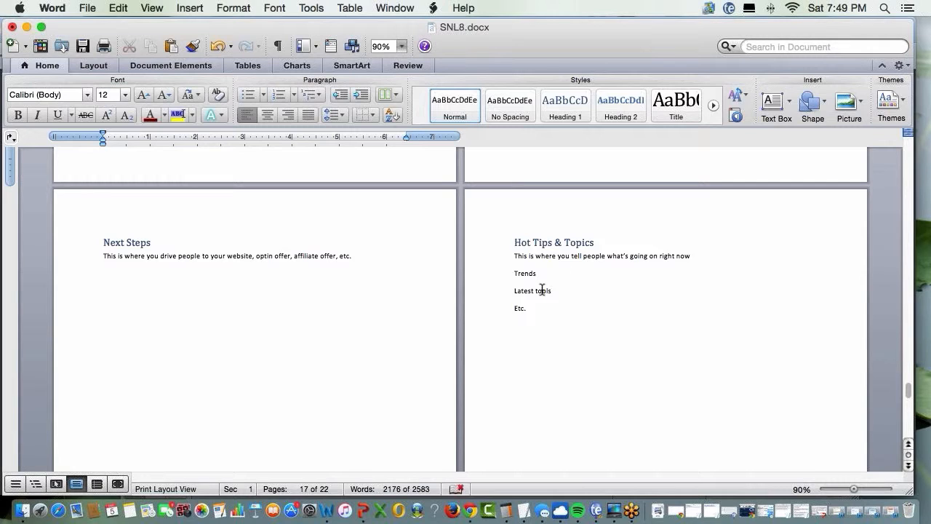
{"action": "scroll", "coordinate": [630, 356], "scroll_direction": "down", "scroll_amount": 10}
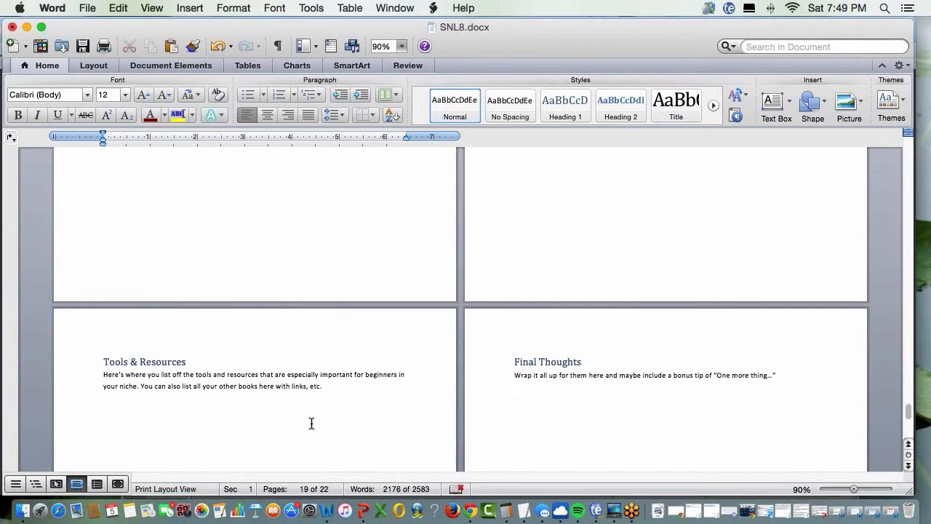
{"action": "scroll", "coordinate": [309, 424], "scroll_direction": "down", "scroll_amount": 2}
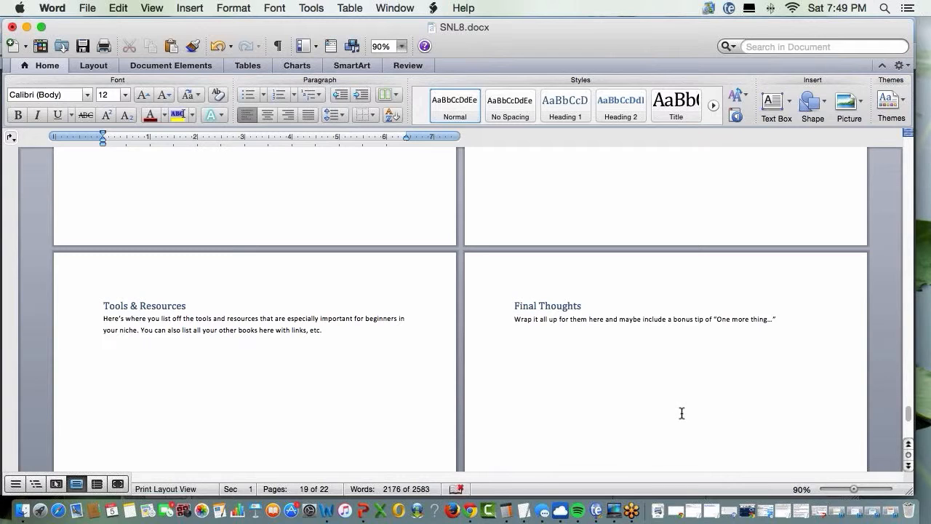
{"action": "scroll", "coordinate": [682, 413], "scroll_direction": "down", "scroll_amount": 3}
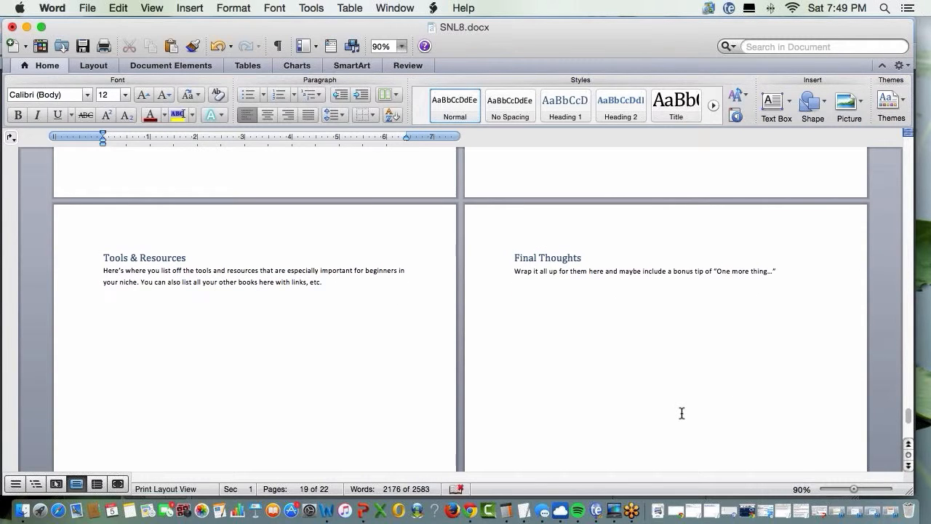
{"action": "scroll", "coordinate": [682, 414], "scroll_direction": "down", "scroll_amount": 3}
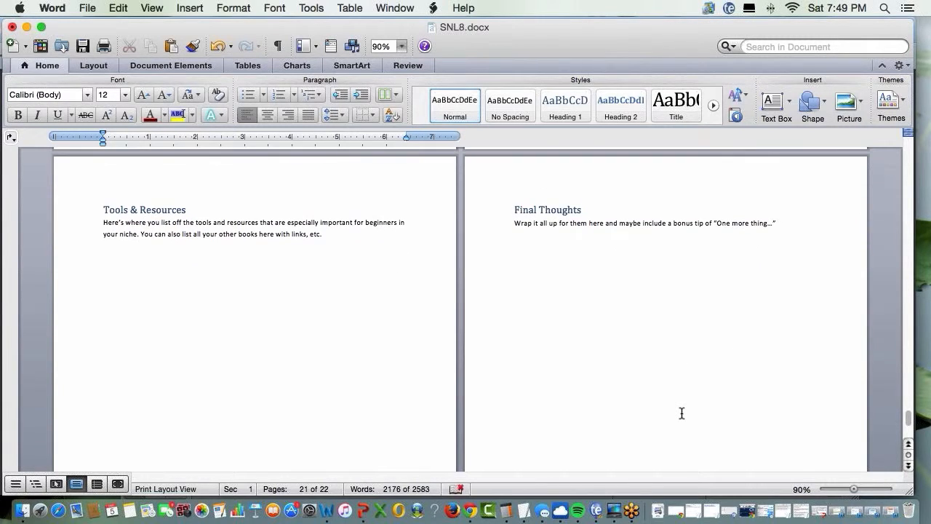
{"action": "scroll", "coordinate": [682, 414], "scroll_direction": "down", "scroll_amount": 3}
{"action": "scroll", "coordinate": [653, 336], "scroll_direction": "down", "scroll_amount": 2}
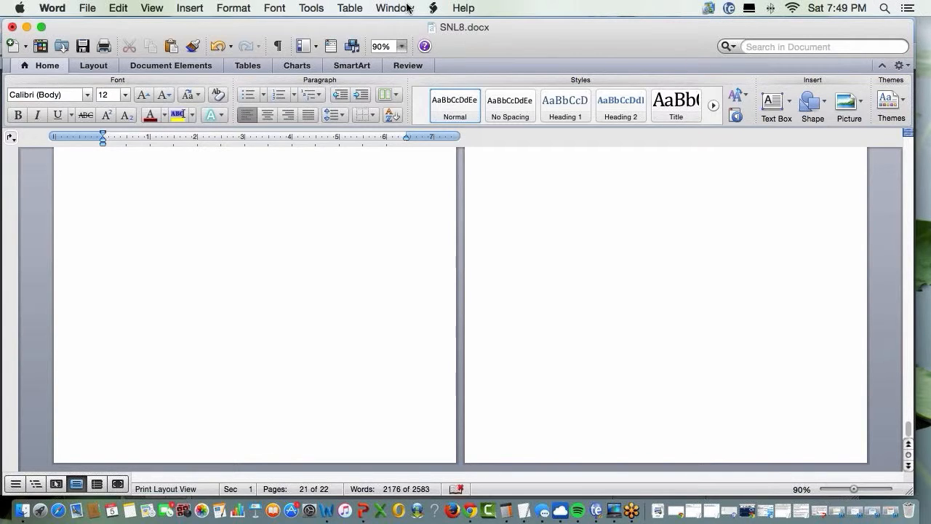
Minimize the Word draft and bring Chrome's SNL-DEMO-CCW1 slides in front of the wizard
{"action": "left_click", "coordinate": [27, 28]}
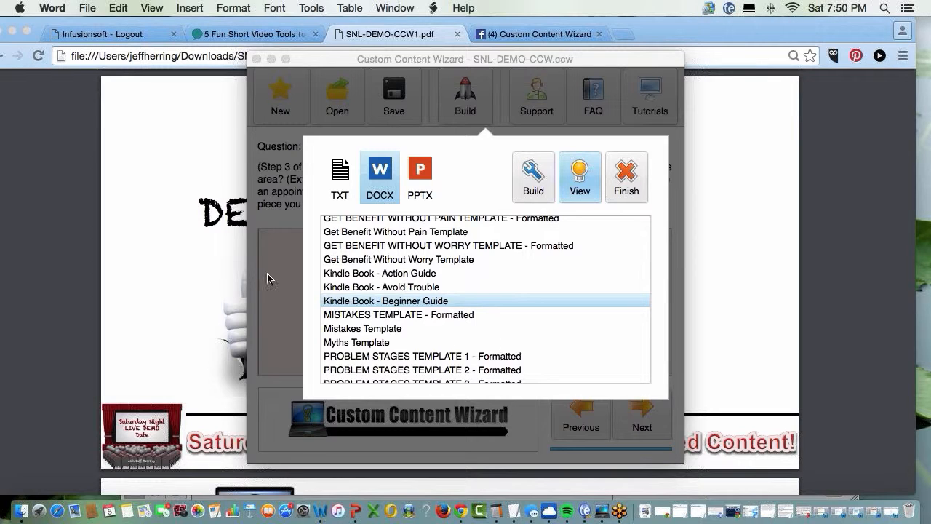
{"action": "left_click", "coordinate": [155, 282]}
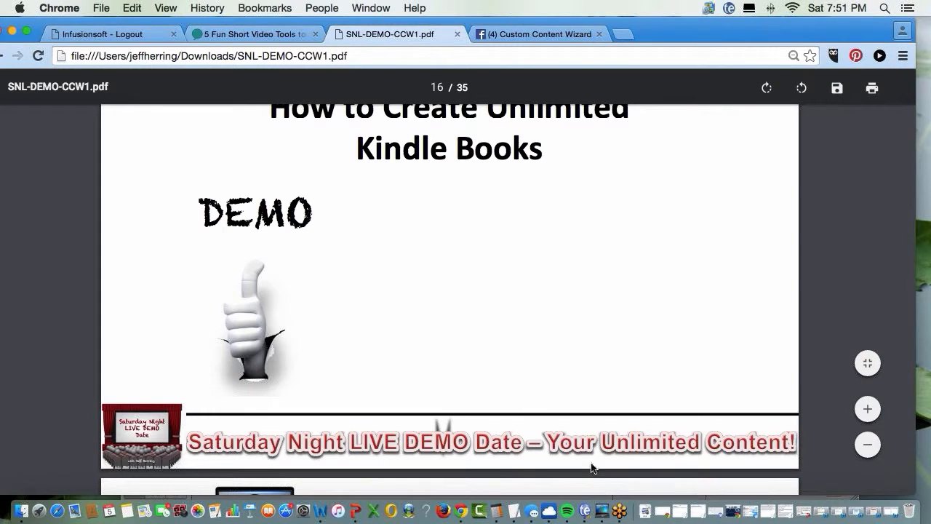
Bring the Custom Content Wizard back over the PDF slides from the Dock
{"action": "left_click", "coordinate": [602, 509]}
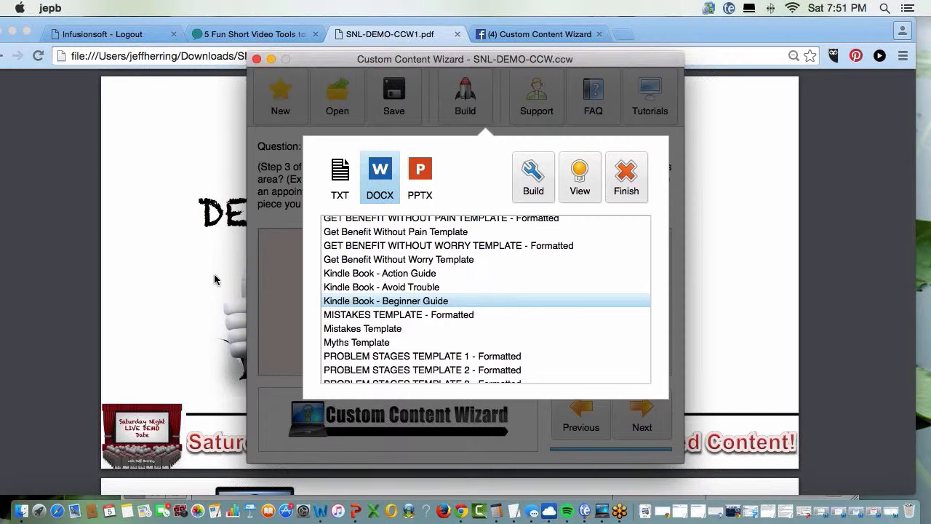
Switch to the slides, raise the wizard once more, then return to Chrome's Kindle Books slide
{"action": "left_click", "coordinate": [191, 282]}
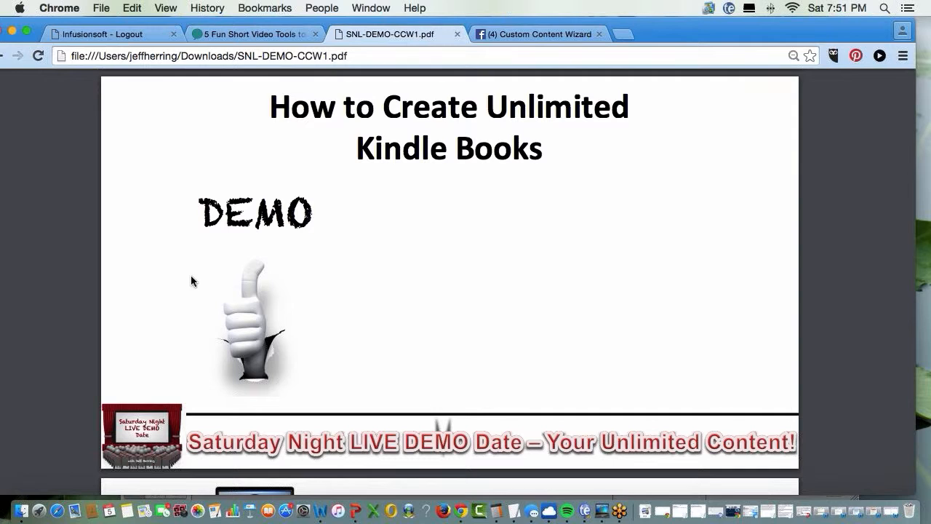
{"action": "left_click", "coordinate": [602, 512]}
{"action": "scroll", "coordinate": [397, 305], "scroll_direction": "up", "scroll_amount": 3}
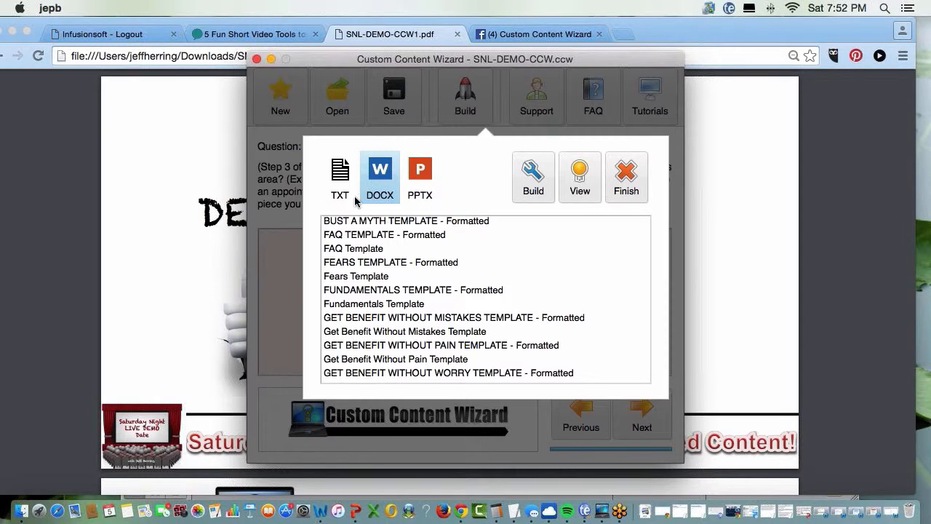
{"action": "left_click", "coordinate": [154, 289]}
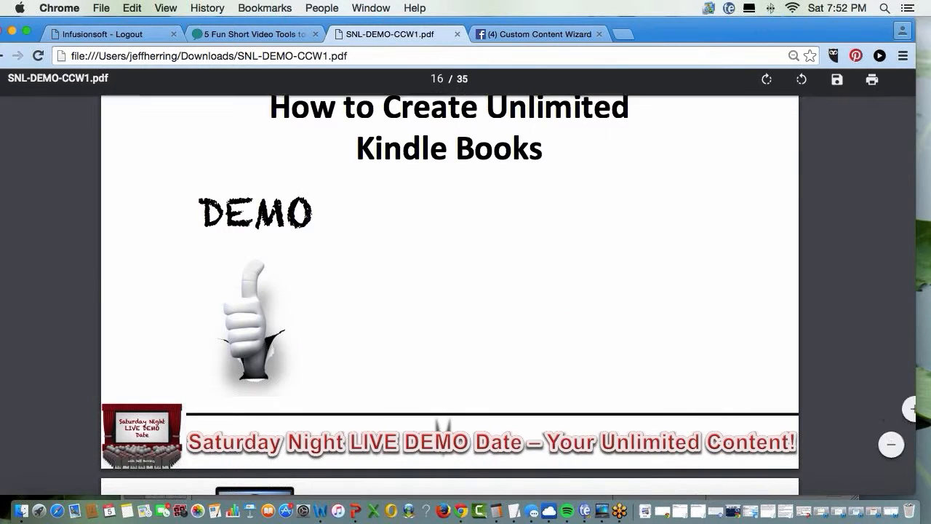
{"action": "mouse_move", "coordinate": [449, 276]}
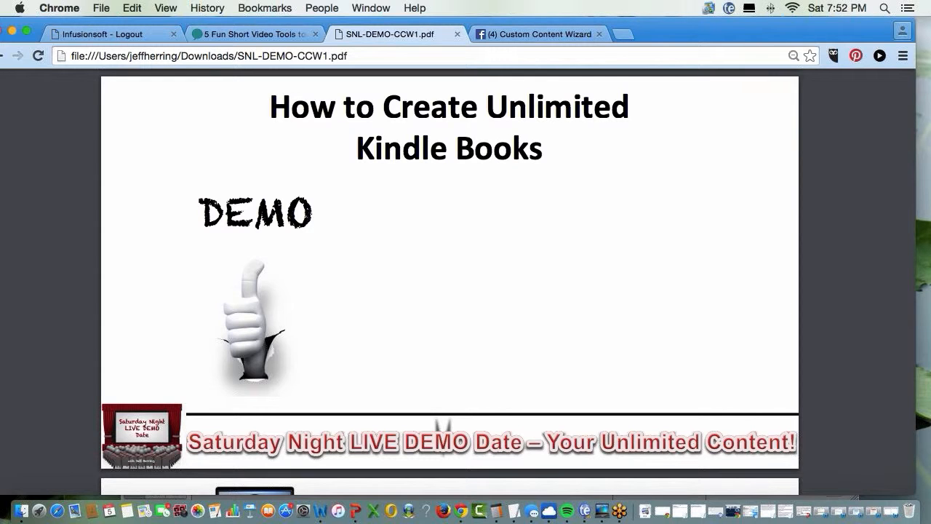
{"action": "scroll", "coordinate": [415, 298], "scroll_direction": "down", "scroll_amount": 3}
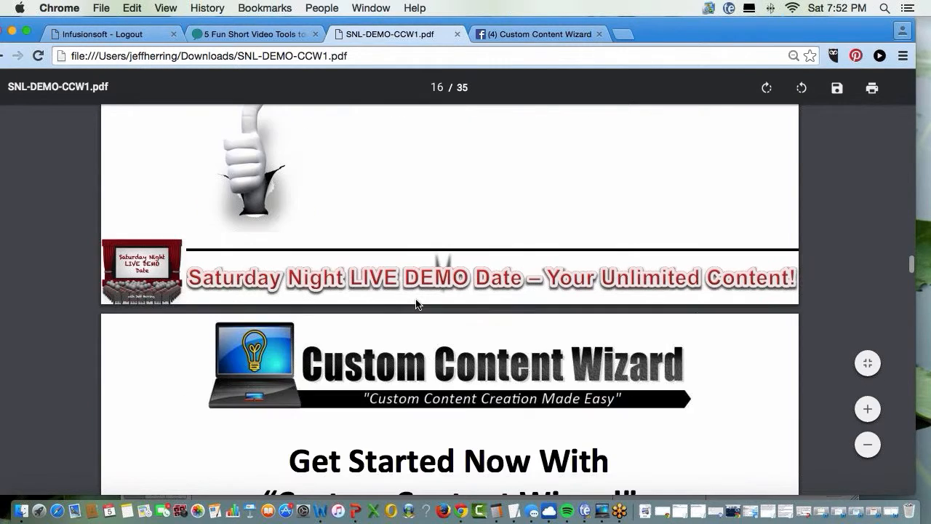
{"action": "scroll", "coordinate": [418, 304], "scroll_direction": "down", "scroll_amount": 3}
{"action": "scroll", "coordinate": [418, 304], "scroll_direction": "down", "scroll_amount": 3}
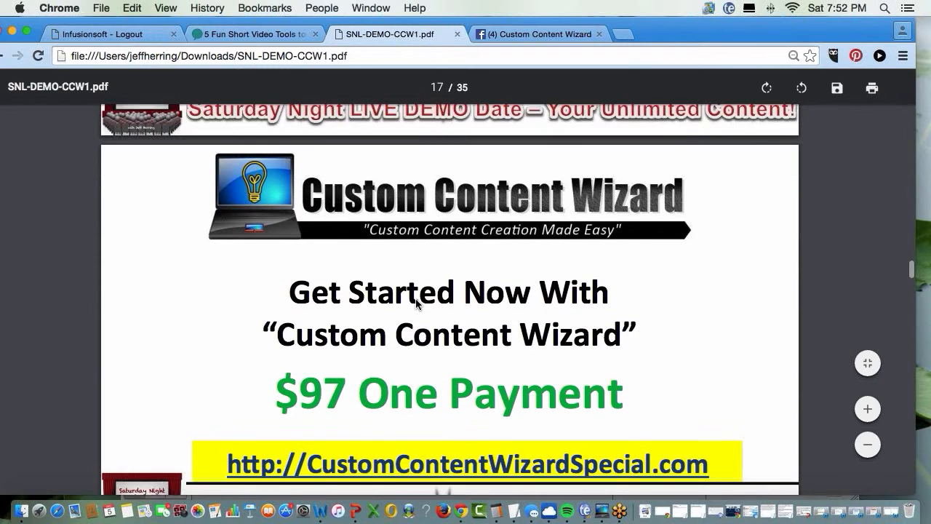
{"action": "scroll", "coordinate": [418, 304], "scroll_direction": "down", "scroll_amount": 2}
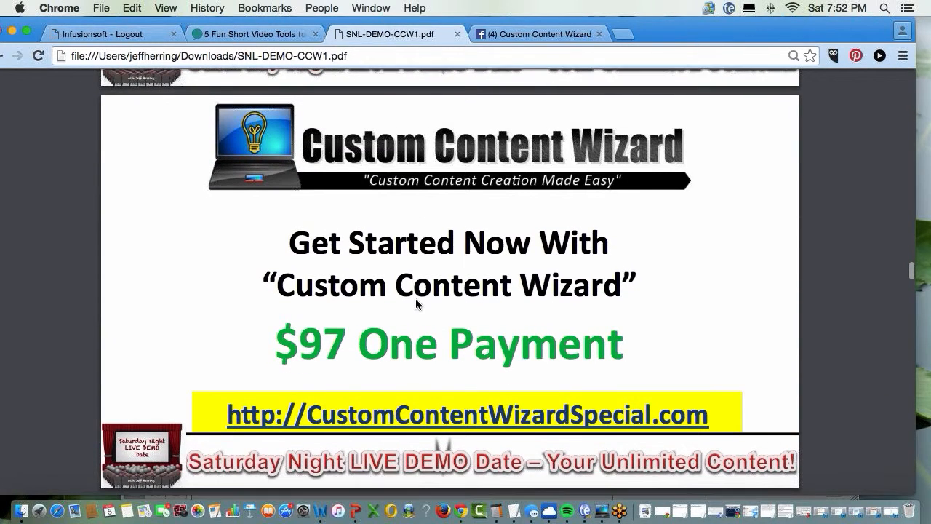
{"action": "scroll", "coordinate": [417, 304], "scroll_direction": "down", "scroll_amount": 1}
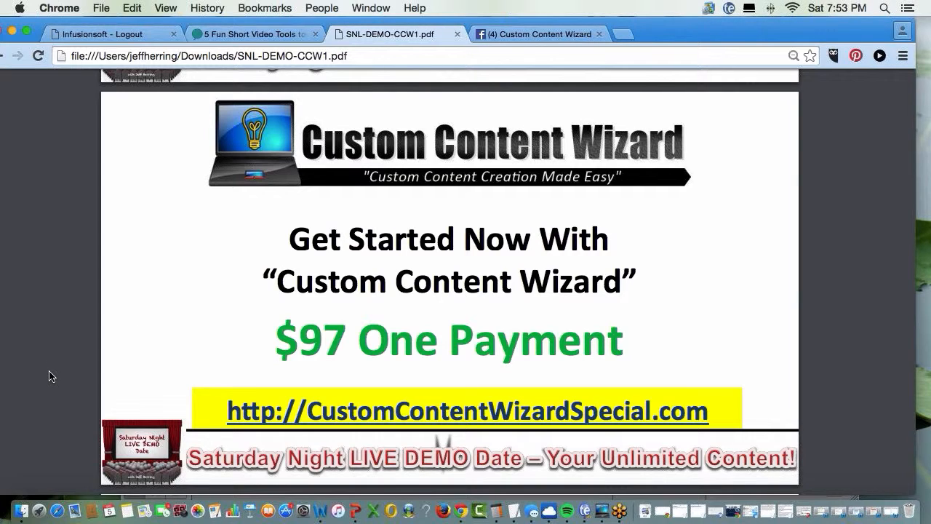
{"action": "scroll", "coordinate": [51, 375], "scroll_direction": "down", "scroll_amount": 3}
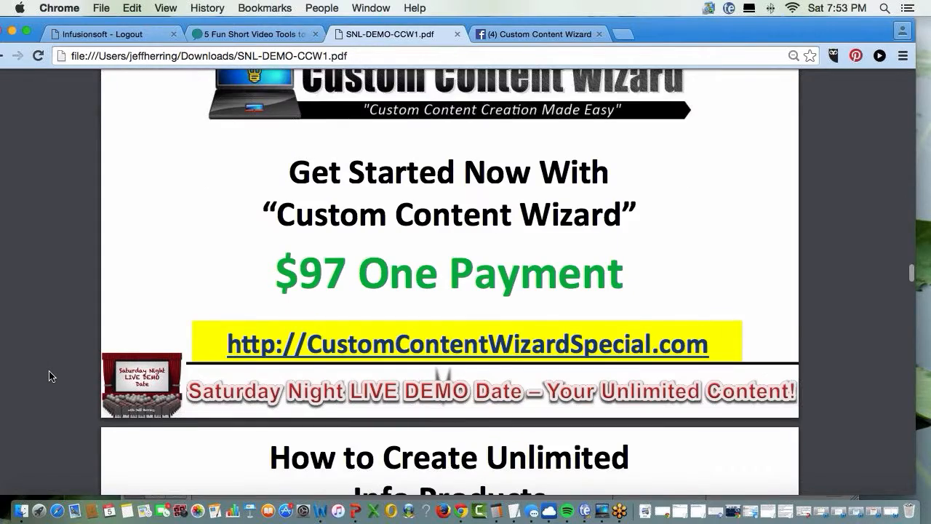